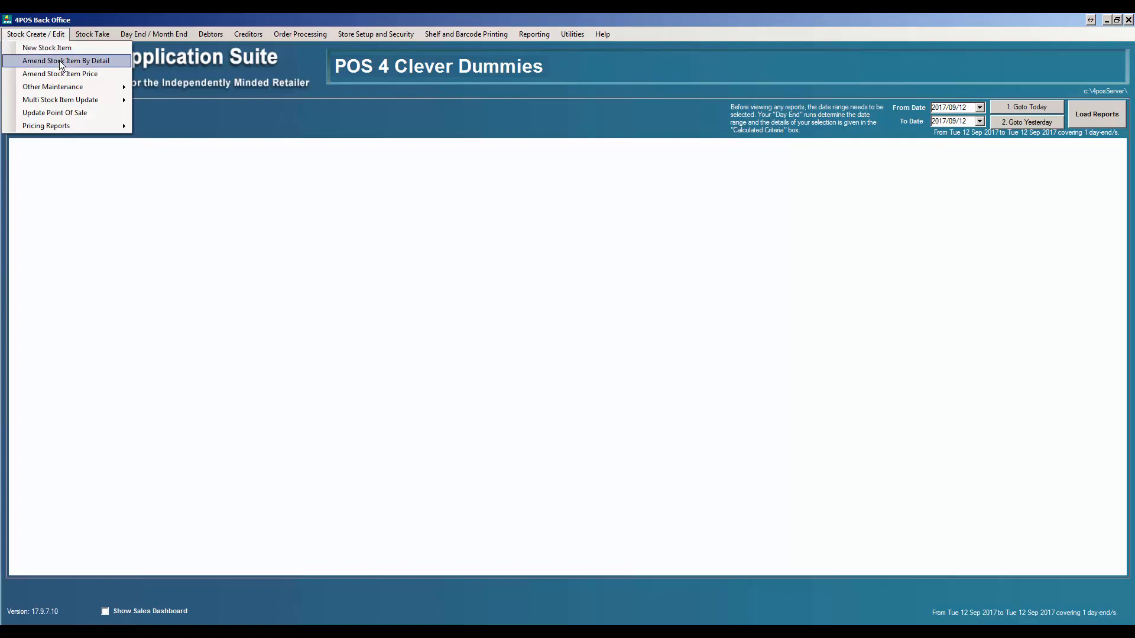
Open the Castle Can 330ml stock item for amendment by detail and review its minimum stock level and re-order rules
click(59, 61)
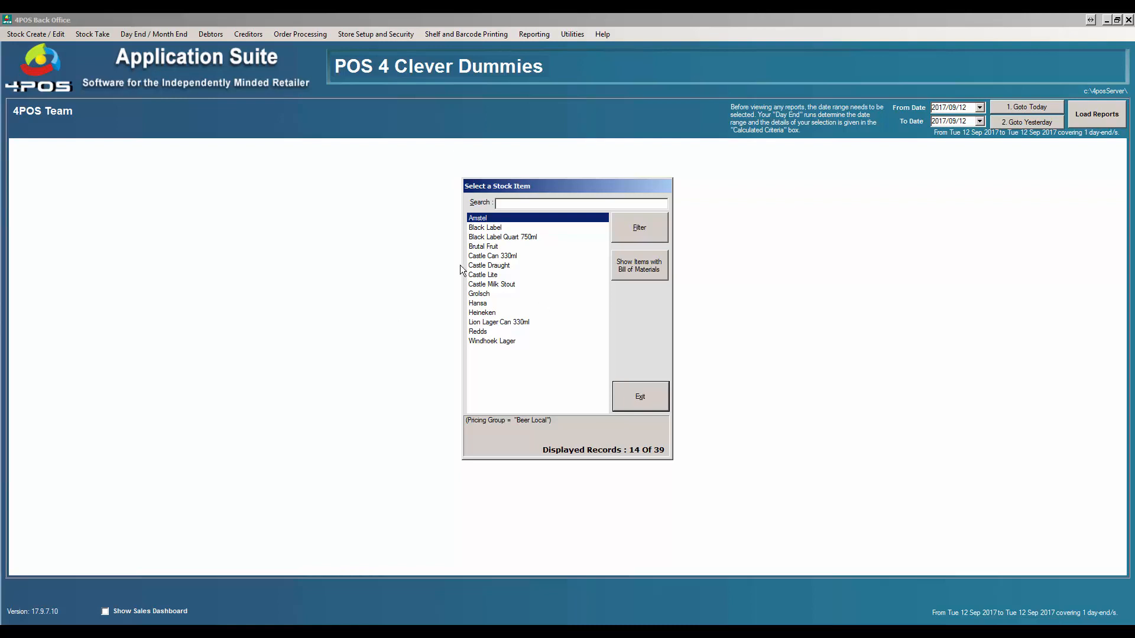
click(489, 256)
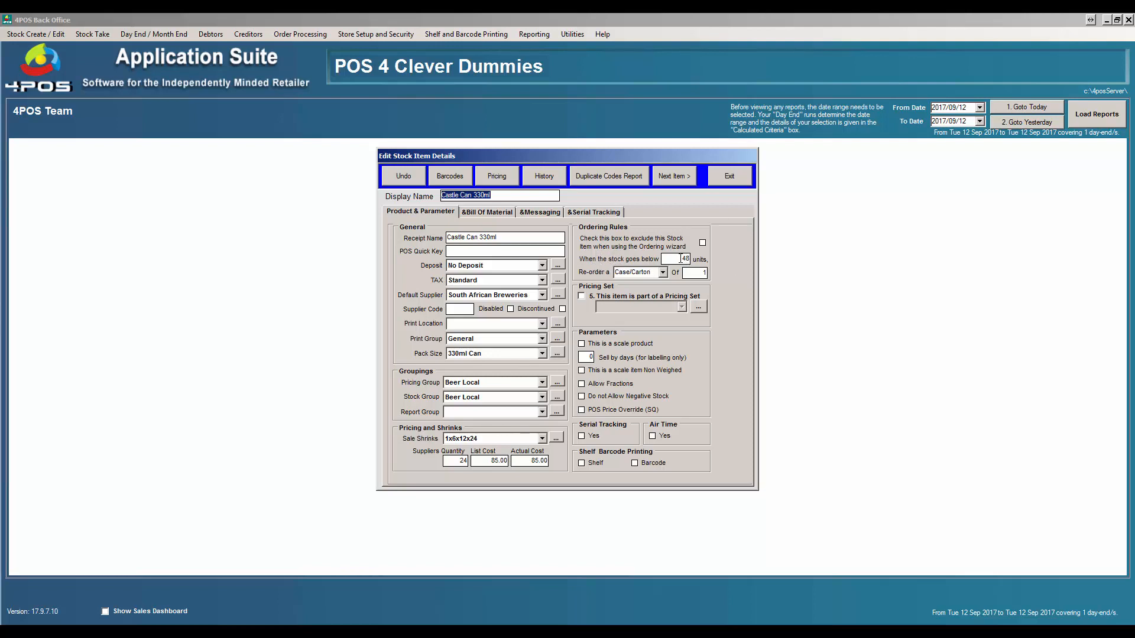
drag(680, 259, 703, 260)
click(712, 273)
click(664, 273)
click(664, 273)
View the sales history and warehouse stock of Castle Can 330ml, and exit the stock item and item selector
click(535, 175)
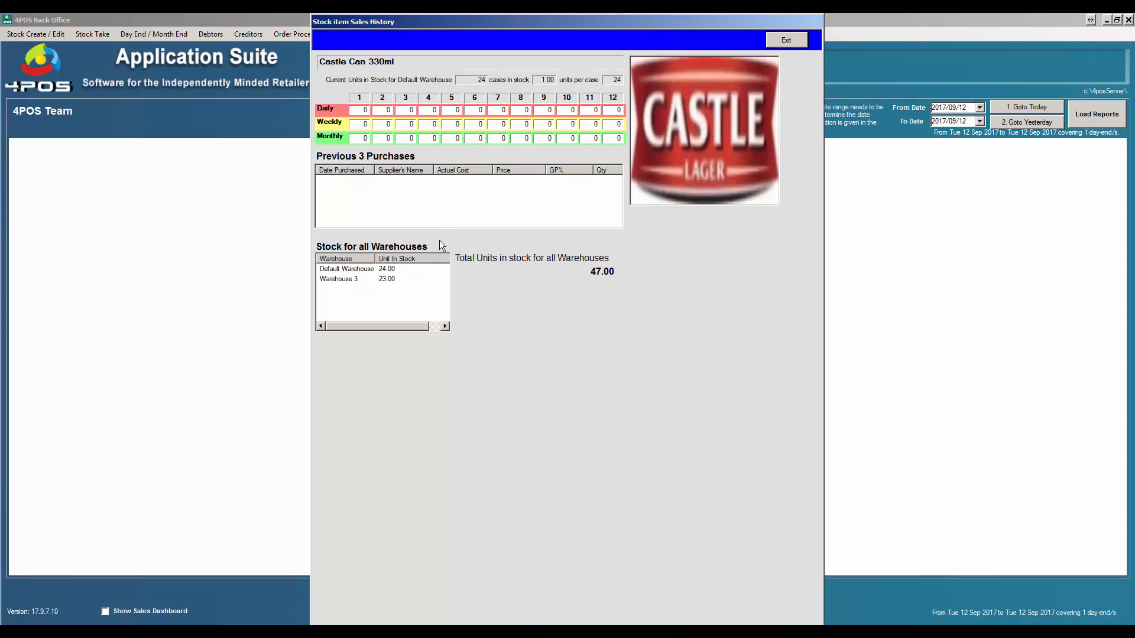
click(359, 269)
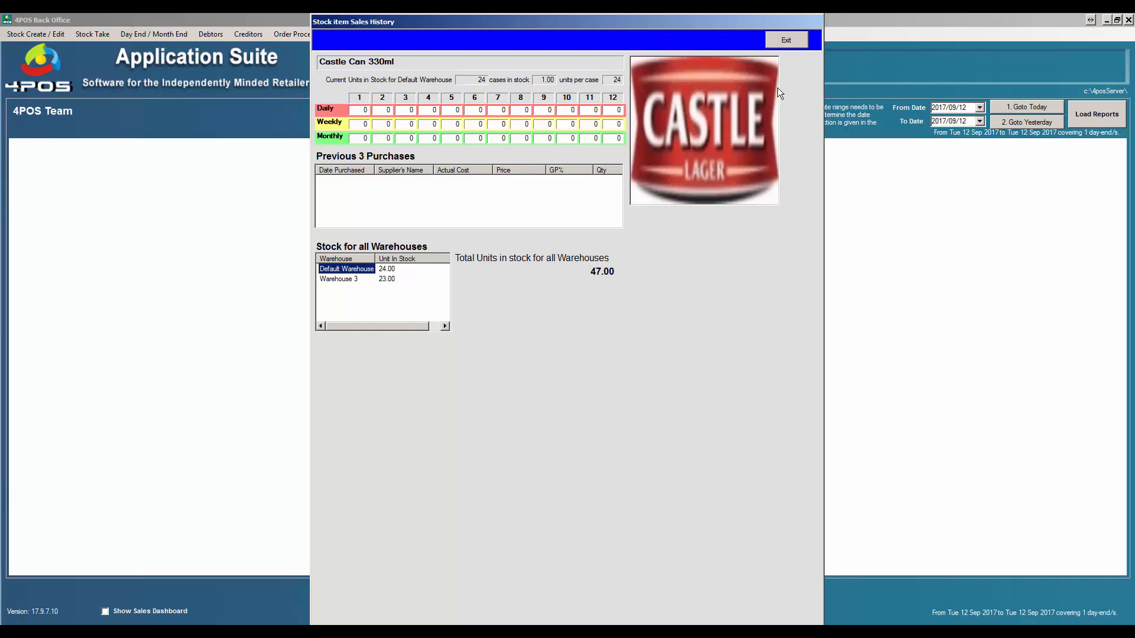
click(786, 40)
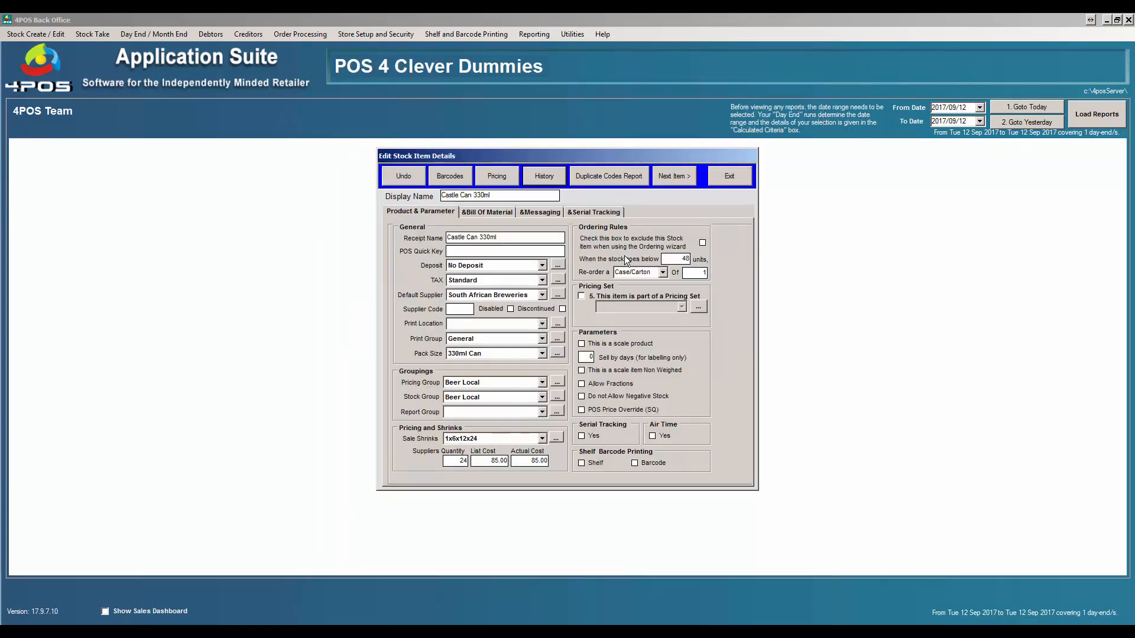
drag(669, 257, 702, 256)
click(726, 177)
click(642, 402)
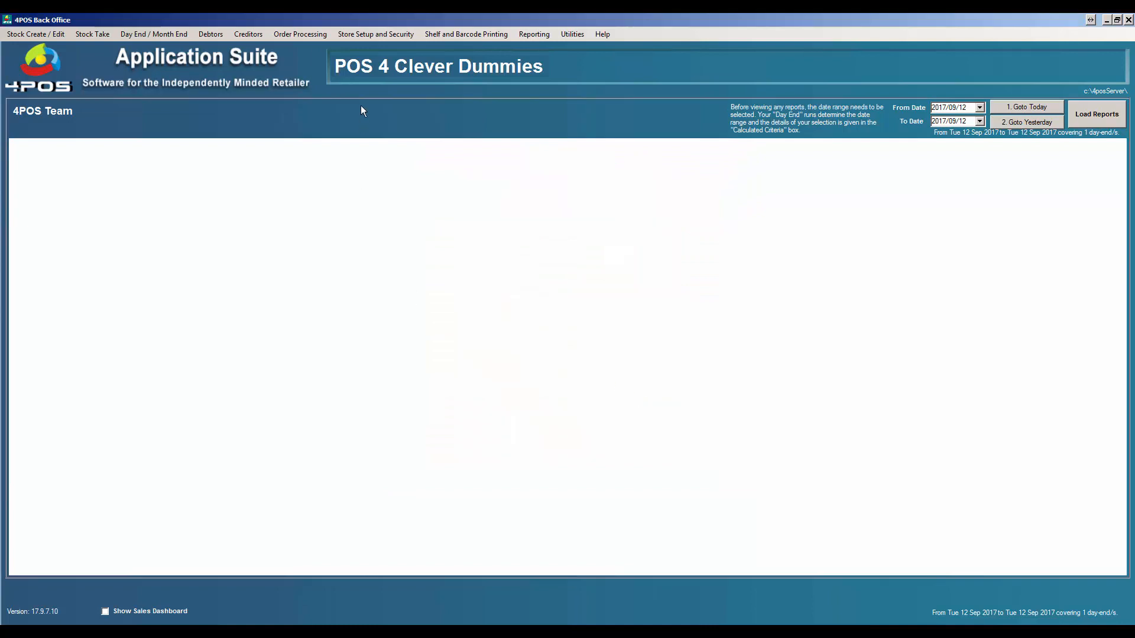
Create a recommended order for the supplier South African Breweries, found by searching for "south"
click(307, 35)
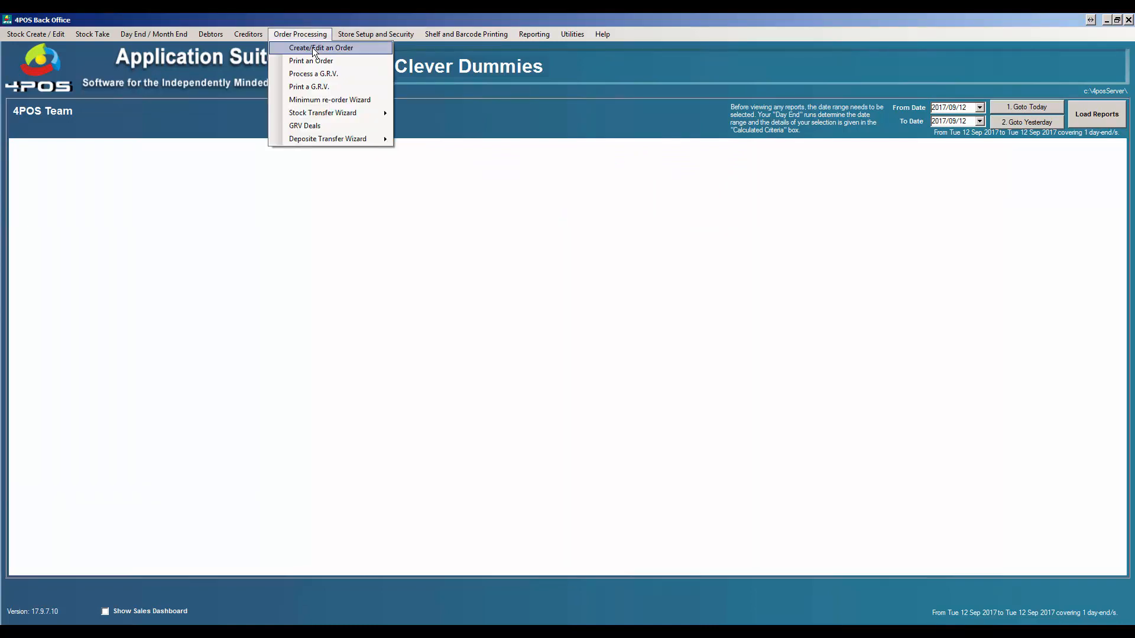
click(312, 46)
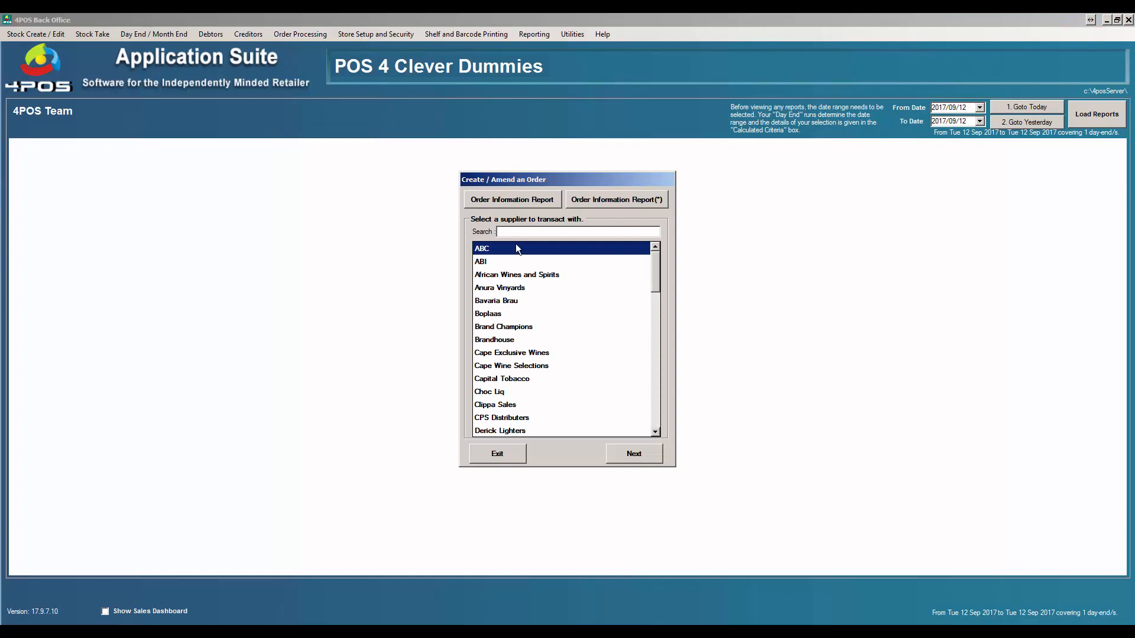
text(south)
key(Return)
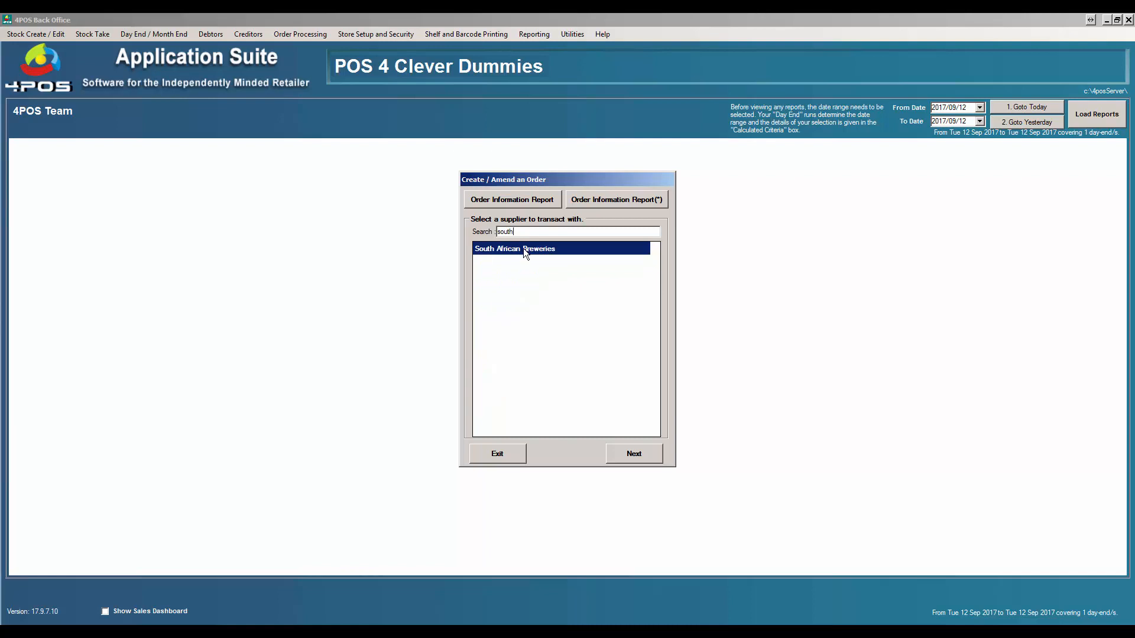
double_click(523, 249)
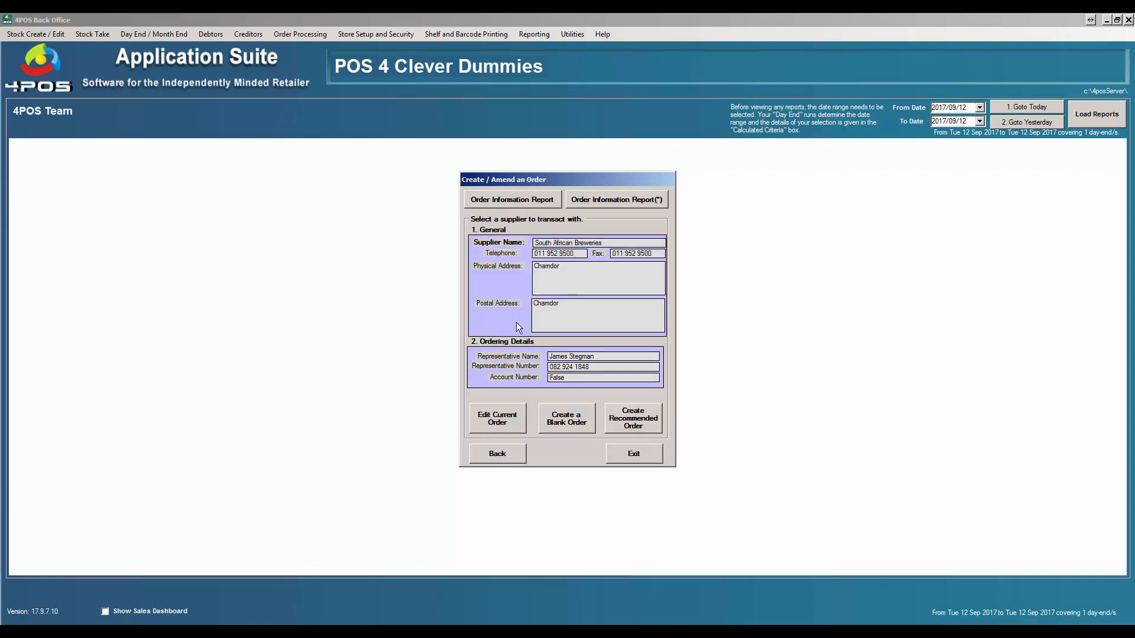
click(630, 427)
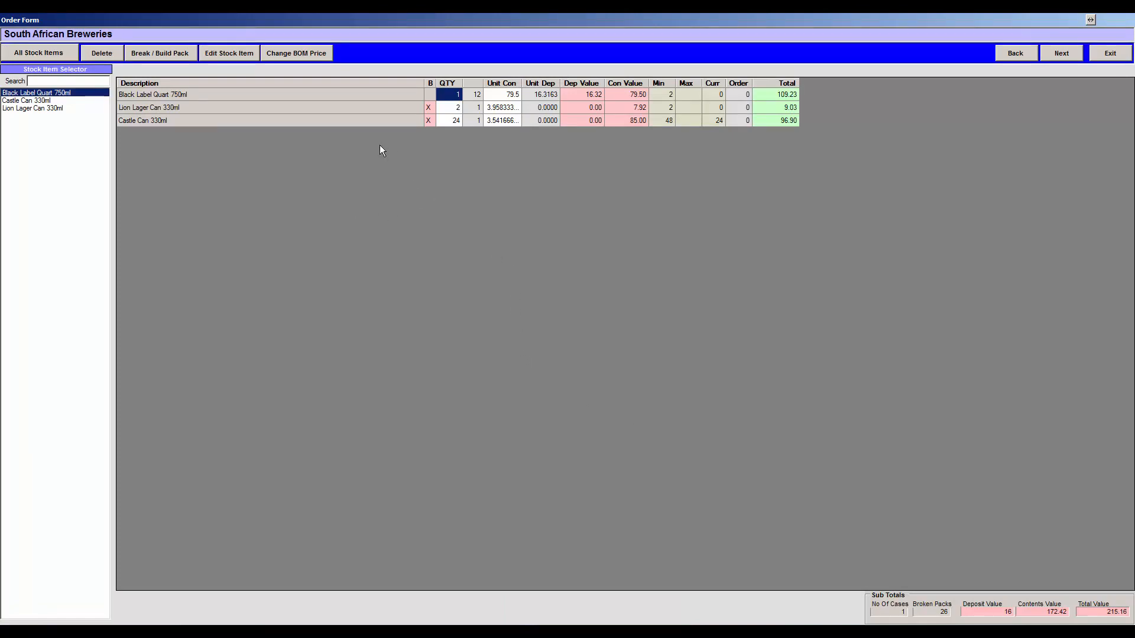
Convert the Castle Can 330ml order line from single units to a full case, and dismiss the e-mail notification
click(218, 122)
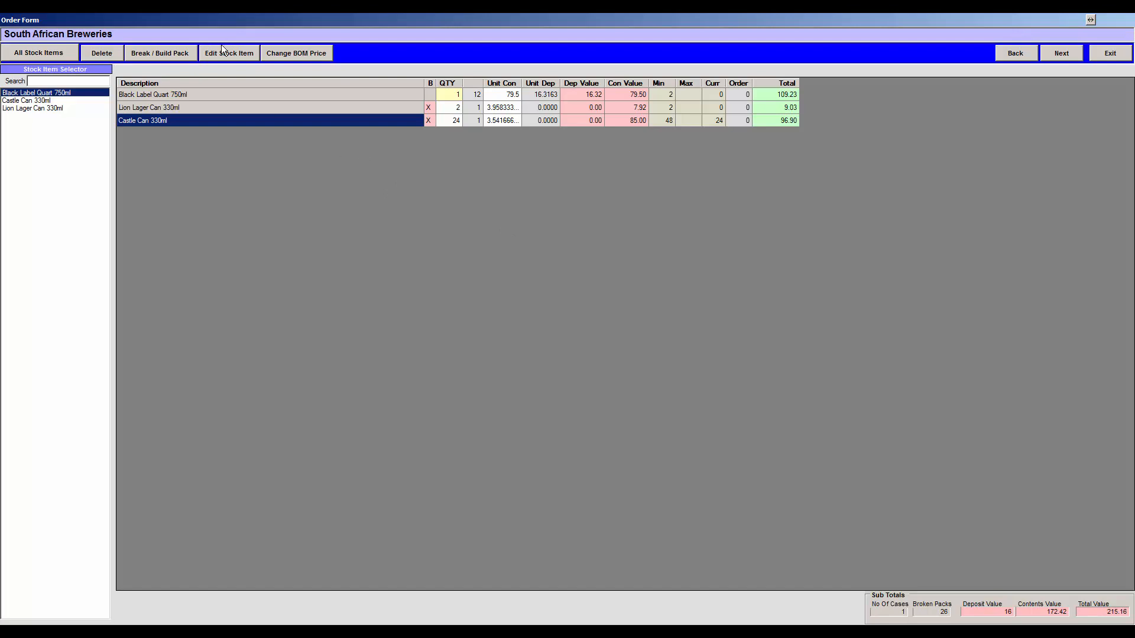
click(158, 55)
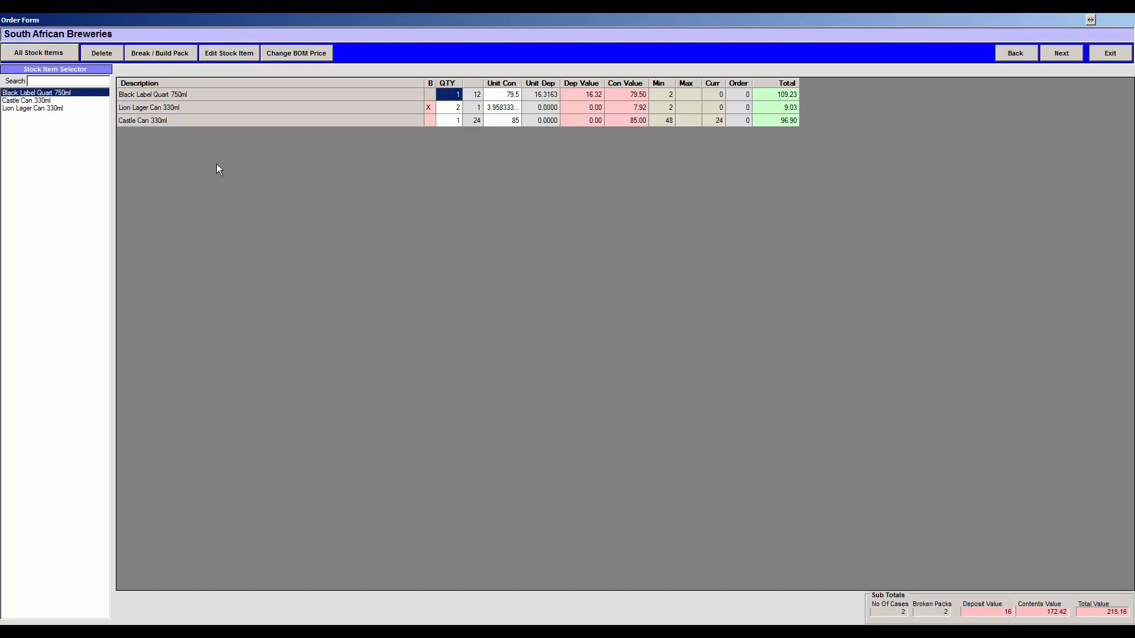
click(252, 124)
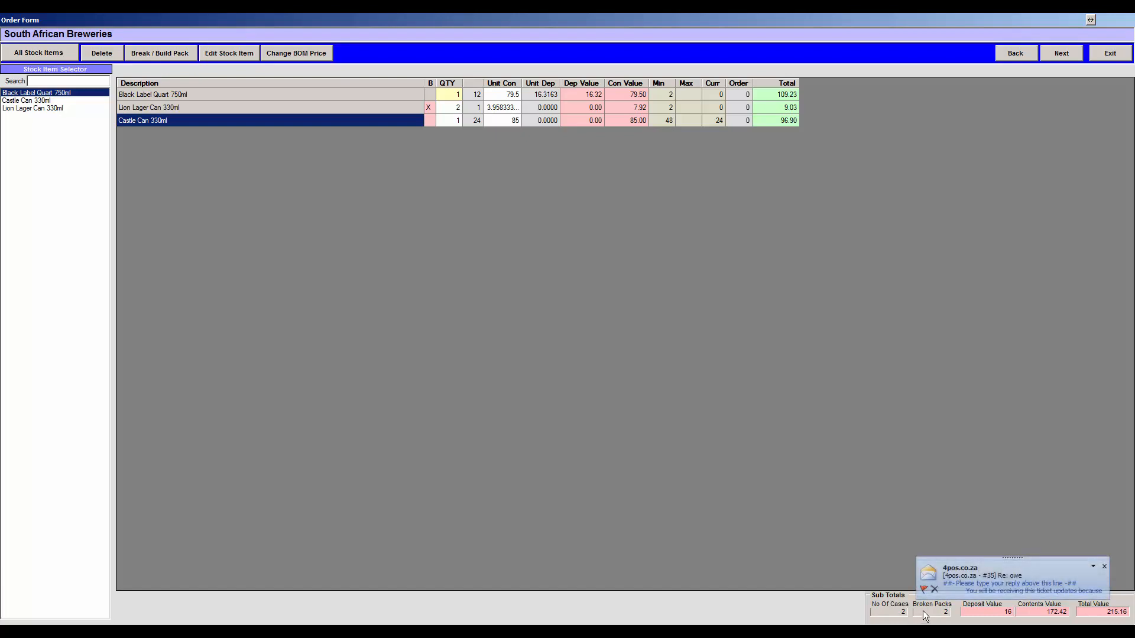
click(1104, 567)
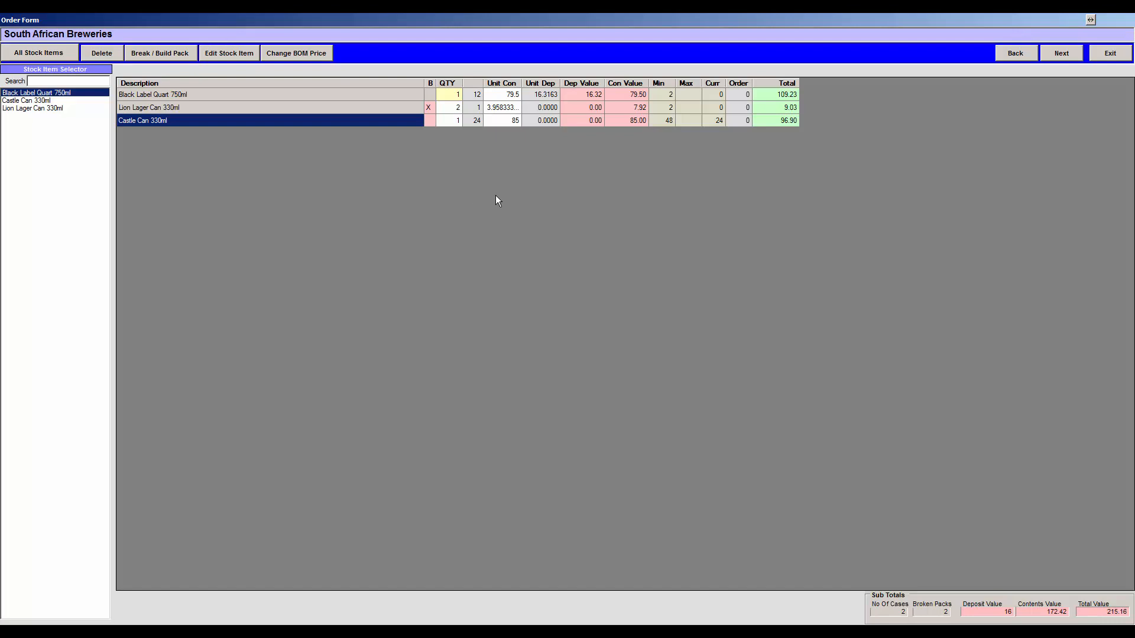
Set the order quantity of Castle Can 330ml to 10 cases
click(455, 122)
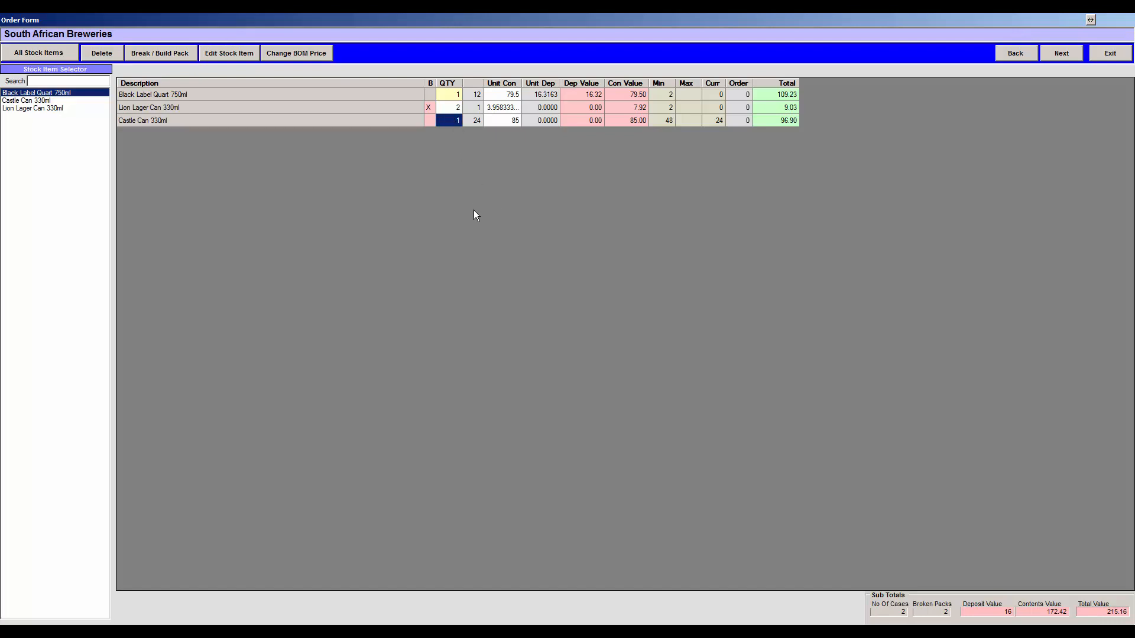
text(10)
key(Tab)
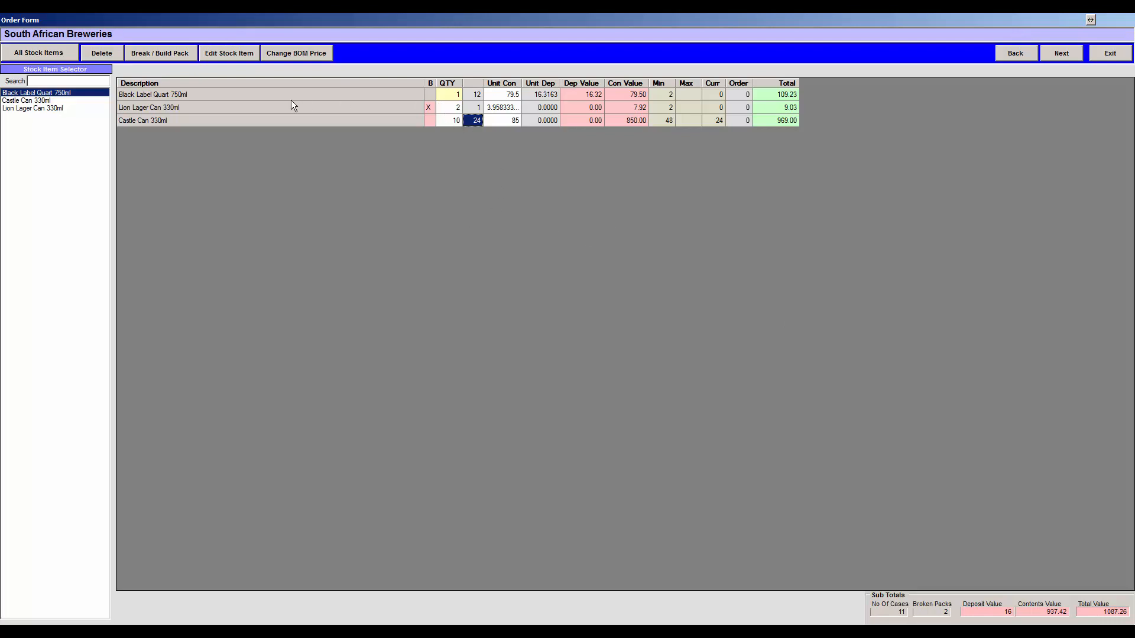
Check the minimum and current stock on the order lines, and process and commit the South African Breweries order
click(206, 101)
click(710, 94)
click(667, 120)
click(716, 122)
click(1062, 53)
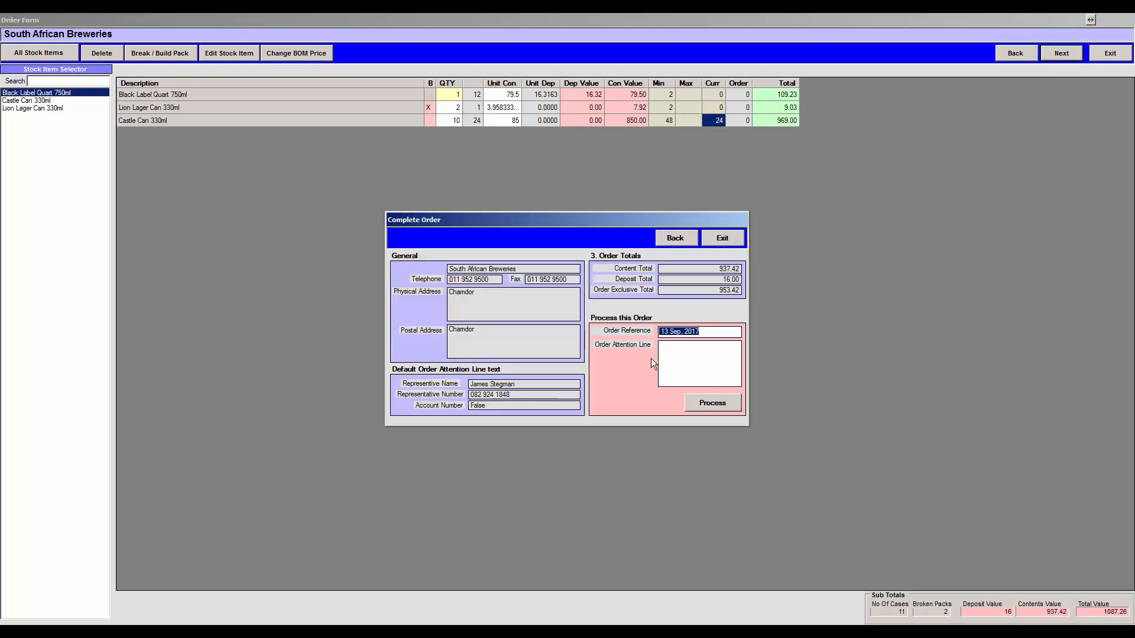
click(691, 351)
click(713, 406)
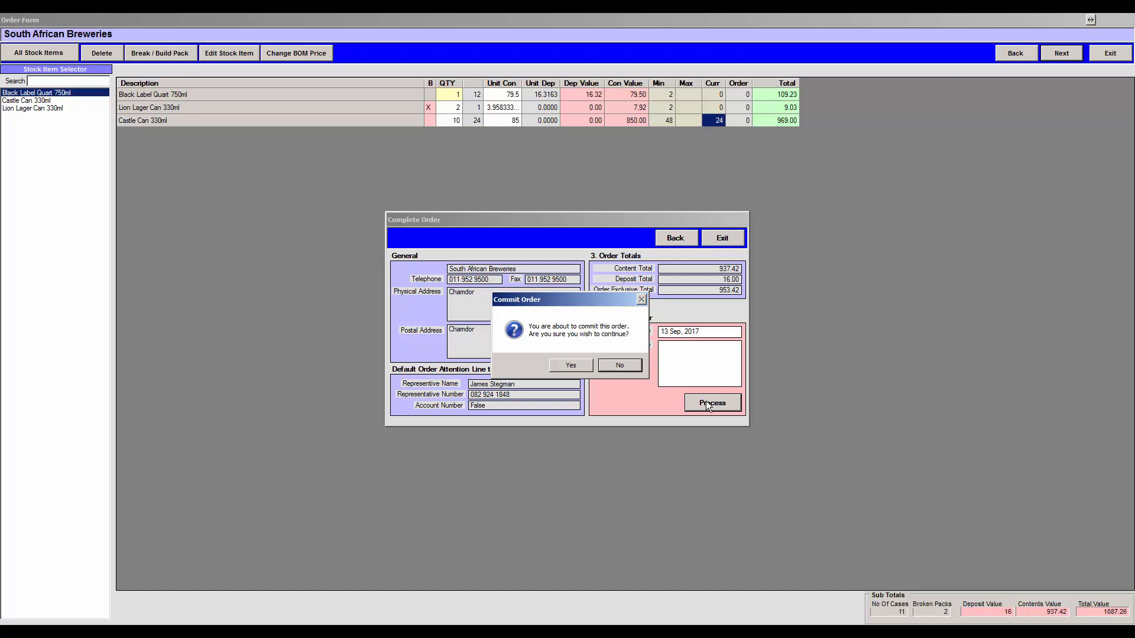
click(569, 365)
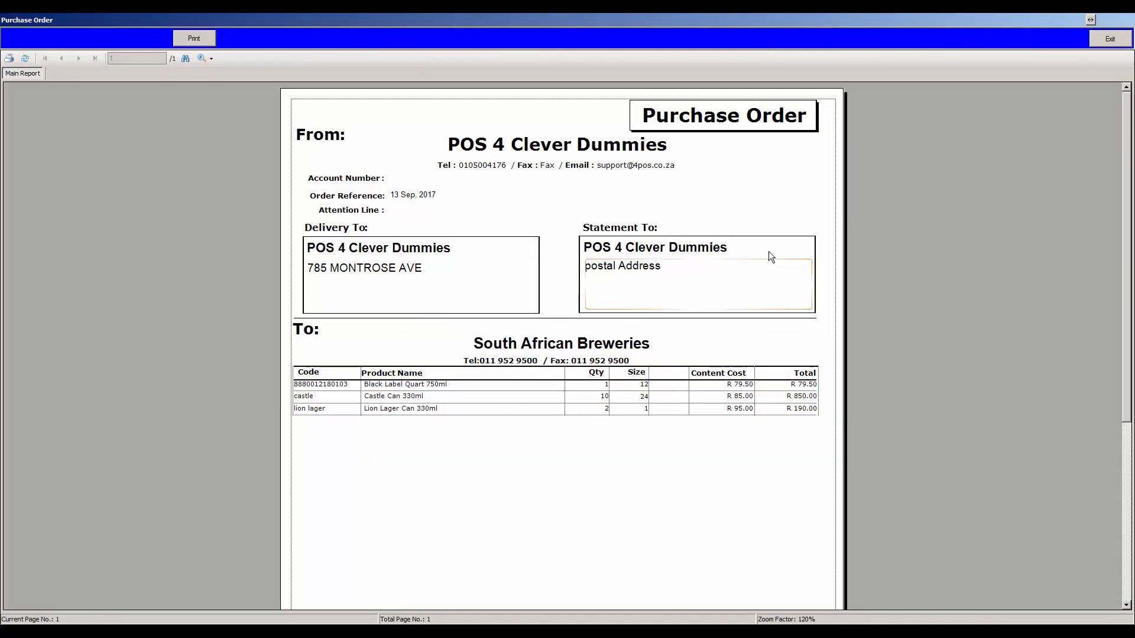
Review the purchase order report down to its total, check the product codes, and exit the report
scroll(962, 442, down, 5)
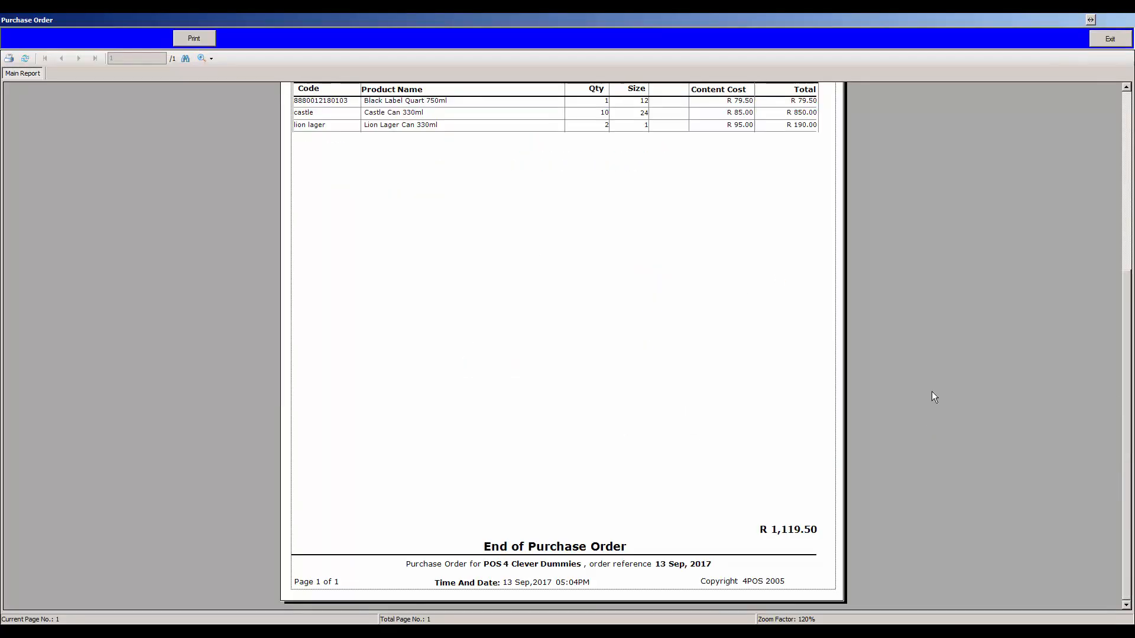
click(1127, 168)
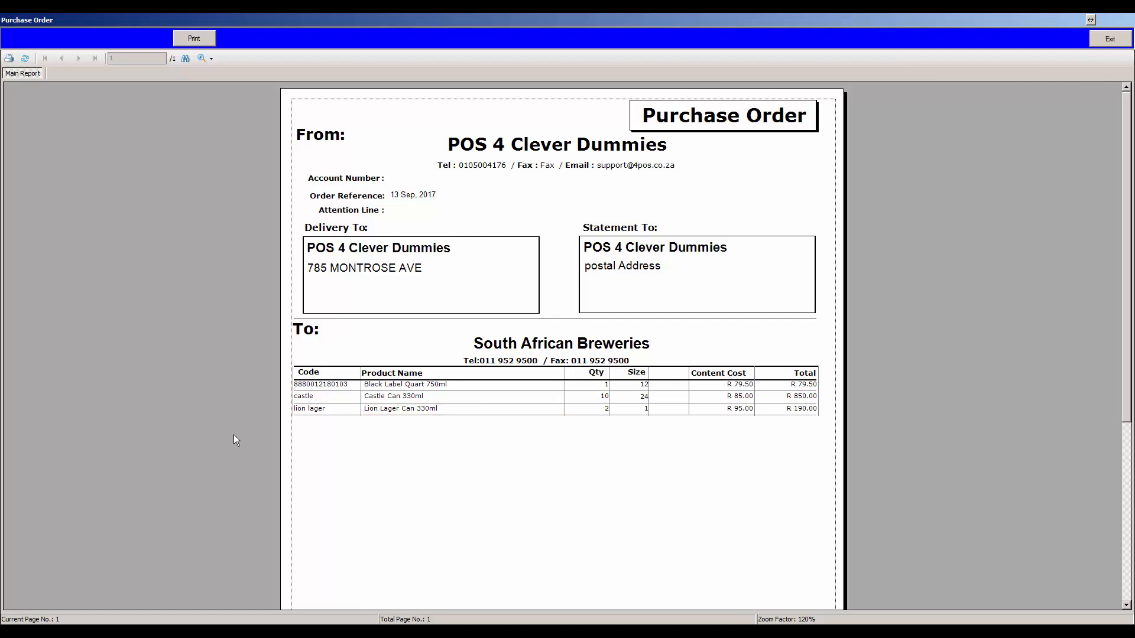
click(312, 396)
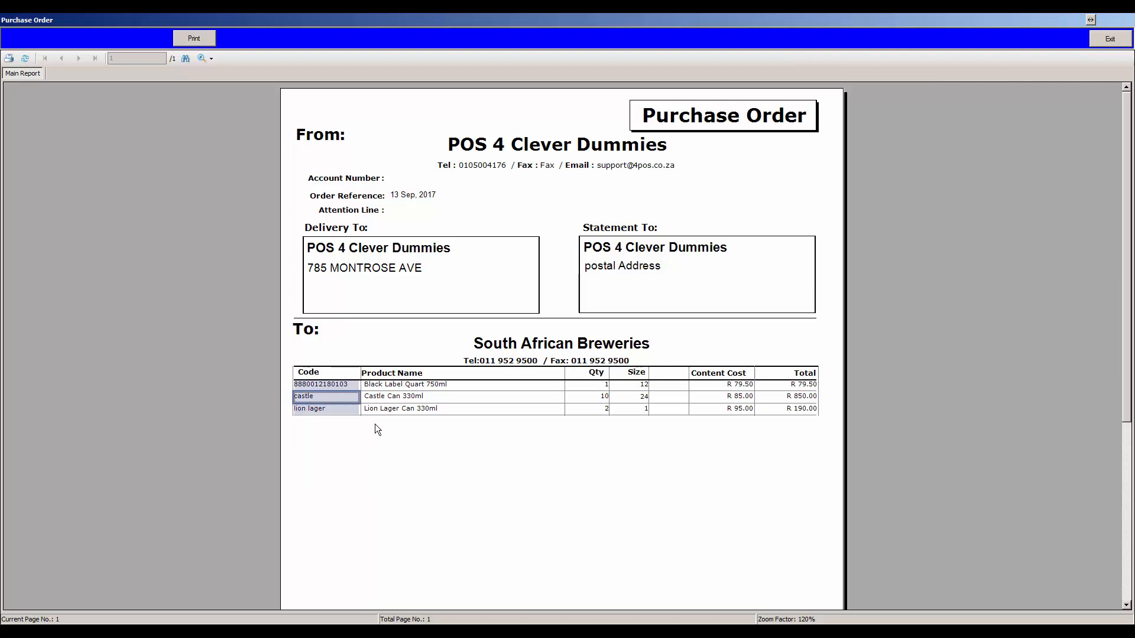
click(339, 384)
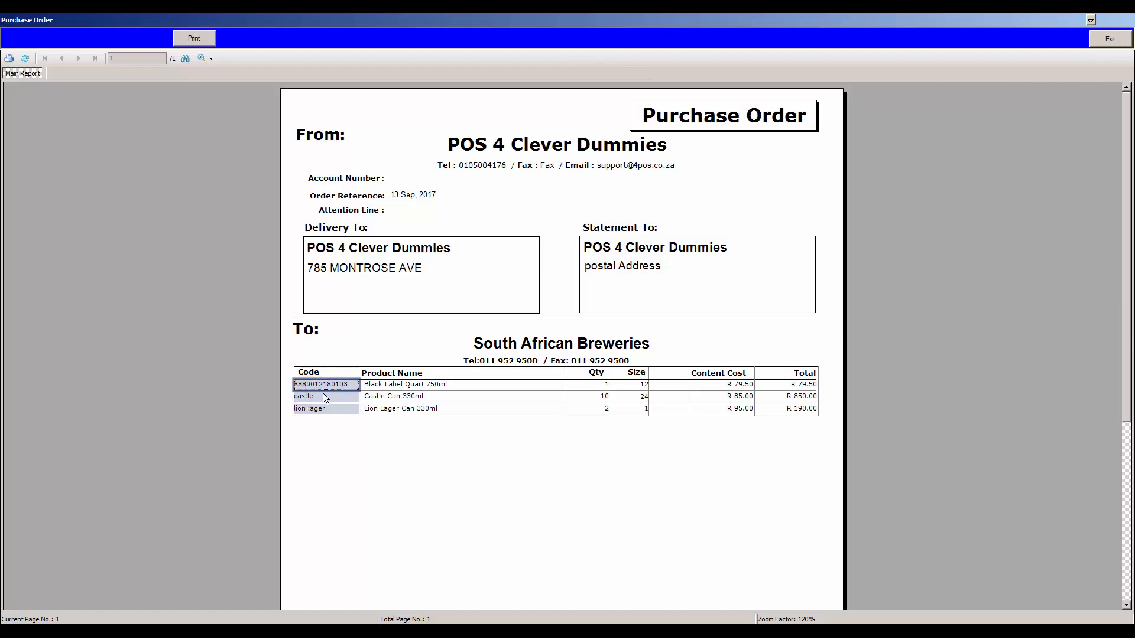
click(324, 408)
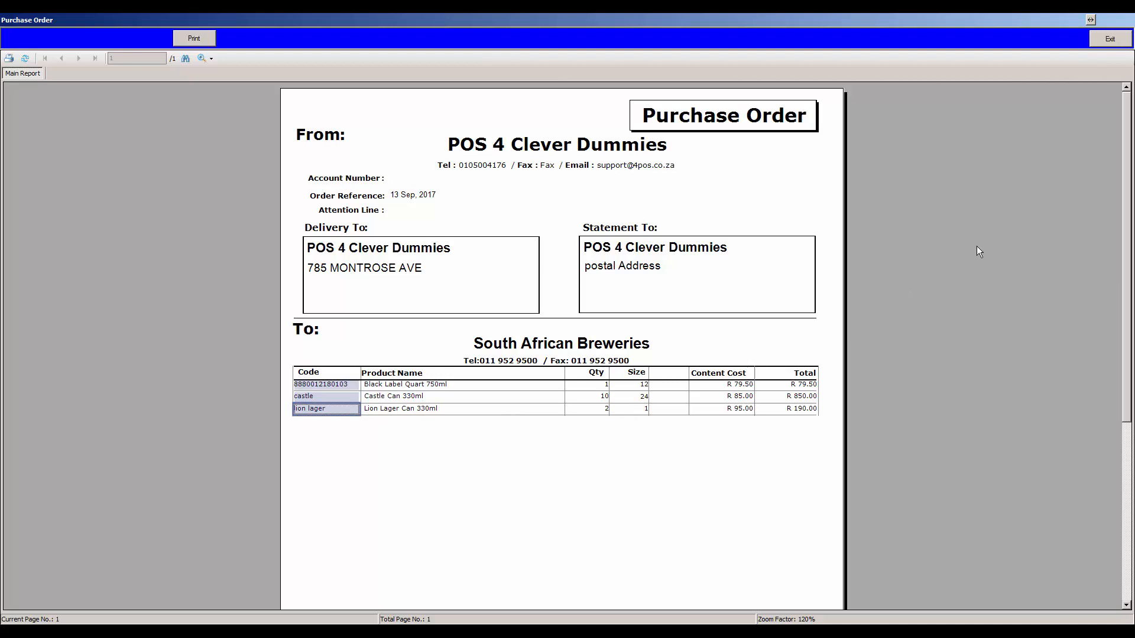
click(1103, 42)
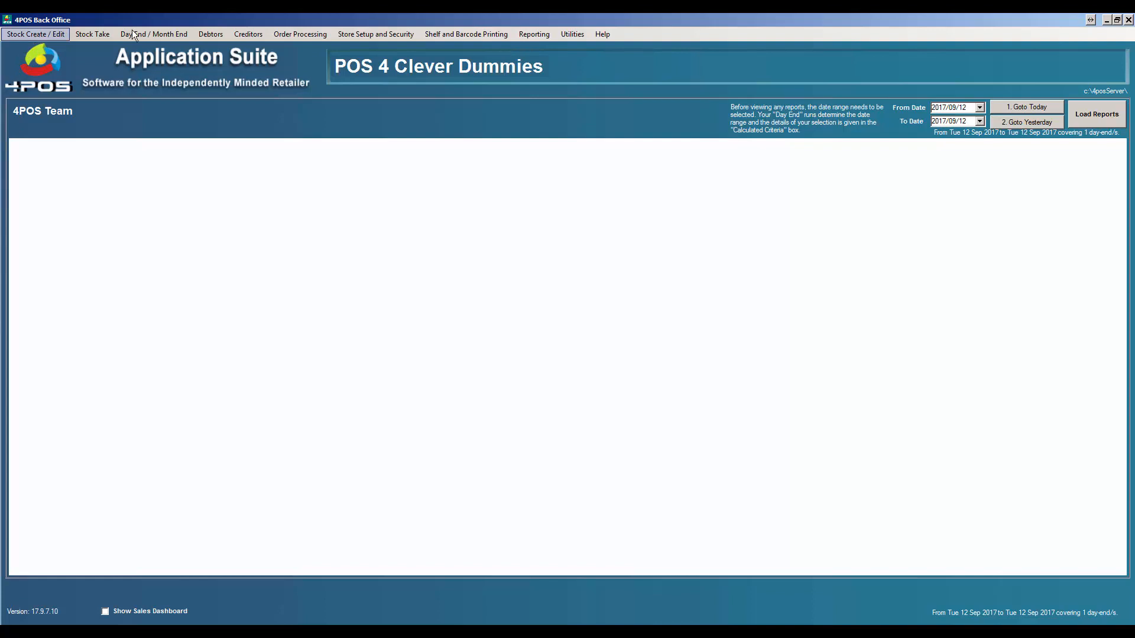
Open the minimum re-order wizard and set the day end criteria's From Date to 1 August 2017
click(303, 34)
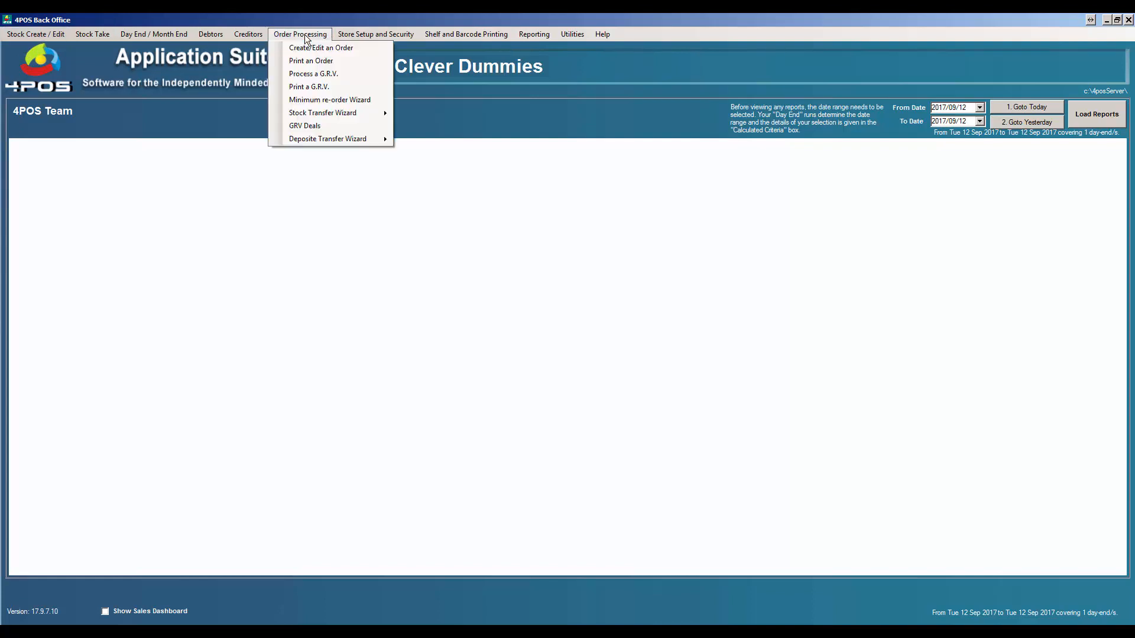
click(339, 99)
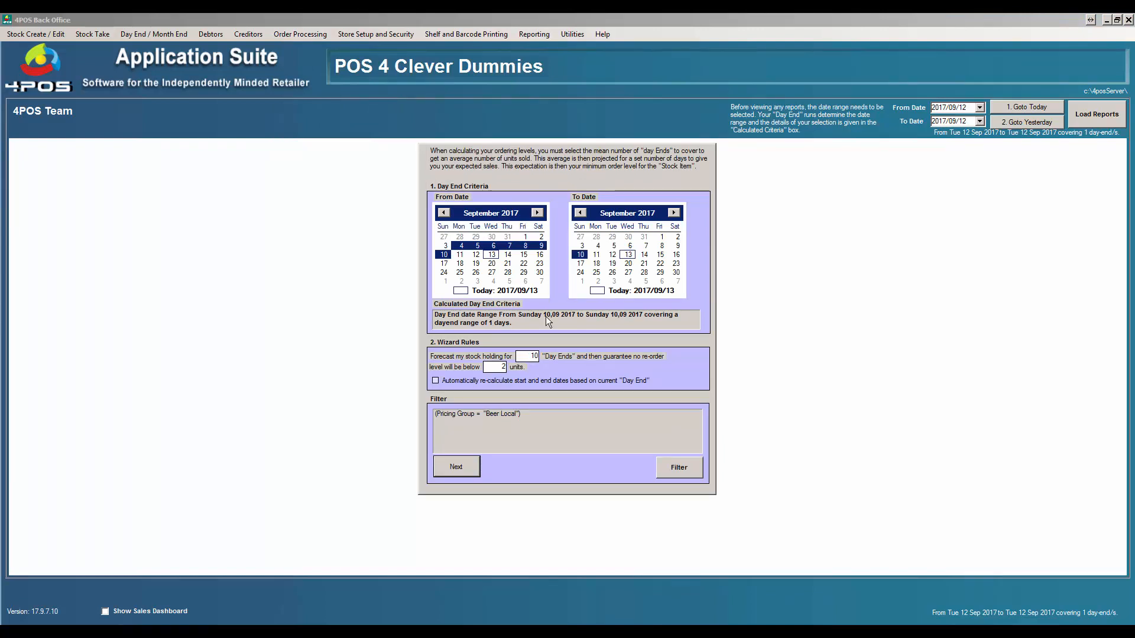
click(443, 213)
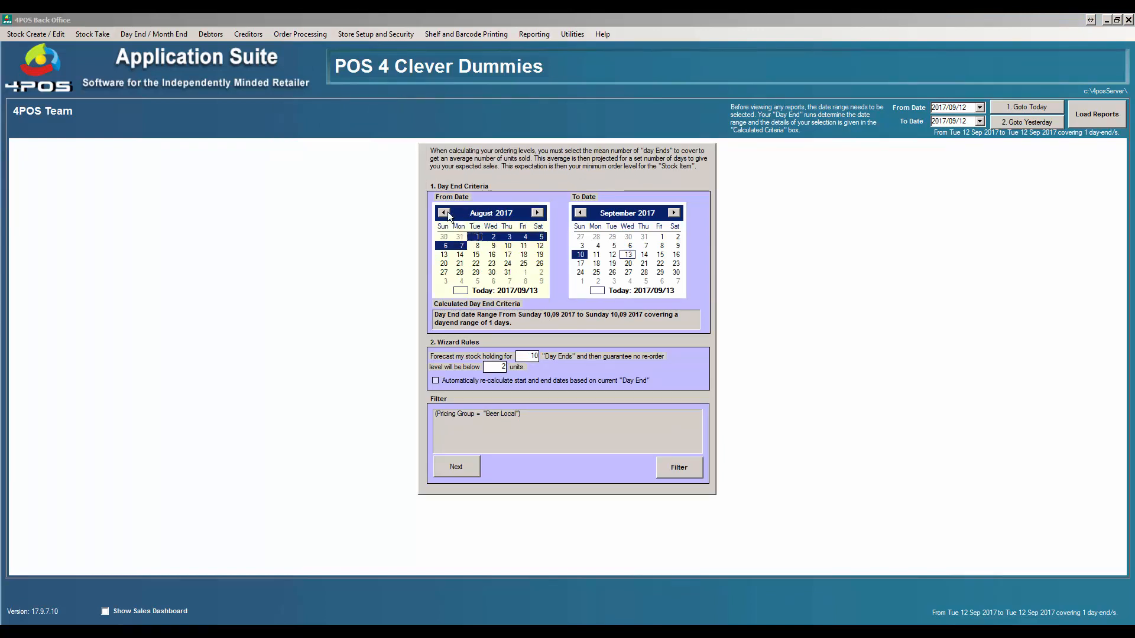
click(476, 238)
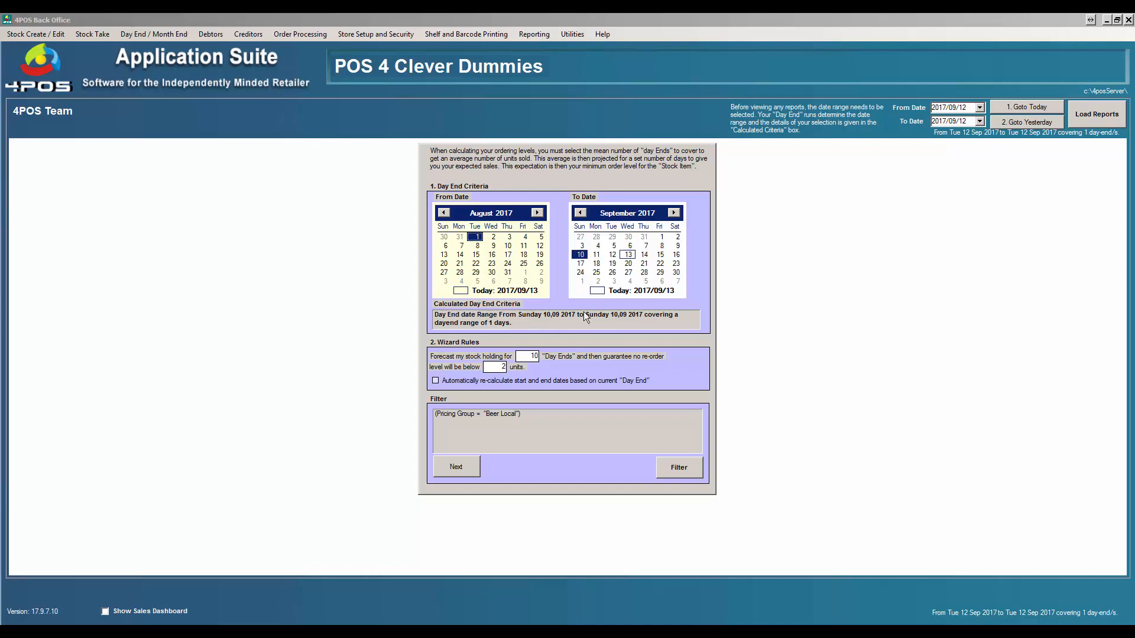
Set the wizard rules to forecast stock holding for 14 day ends with a minimum re-order level of 4 units
click(525, 359)
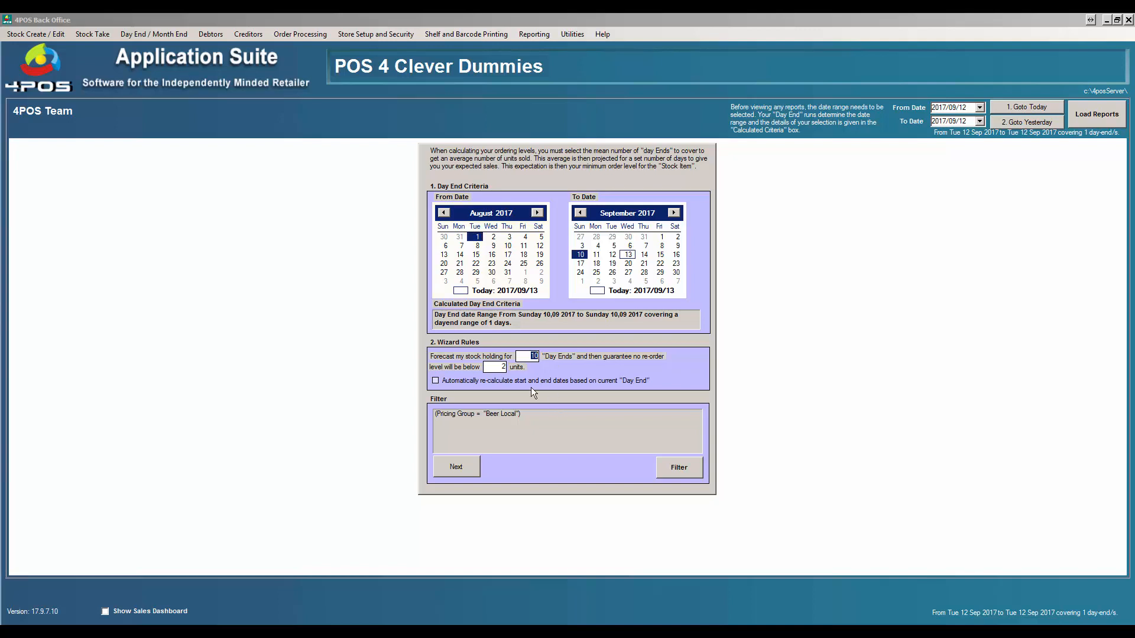
text(10)
key(BackSpace)
key(BackSpace)
text(14)
double_click(534, 356)
drag(487, 366, 520, 368)
Check the stock filter criteria, proceed to the wizard's list of affected stock items, and select Castle Can 330ml
click(667, 465)
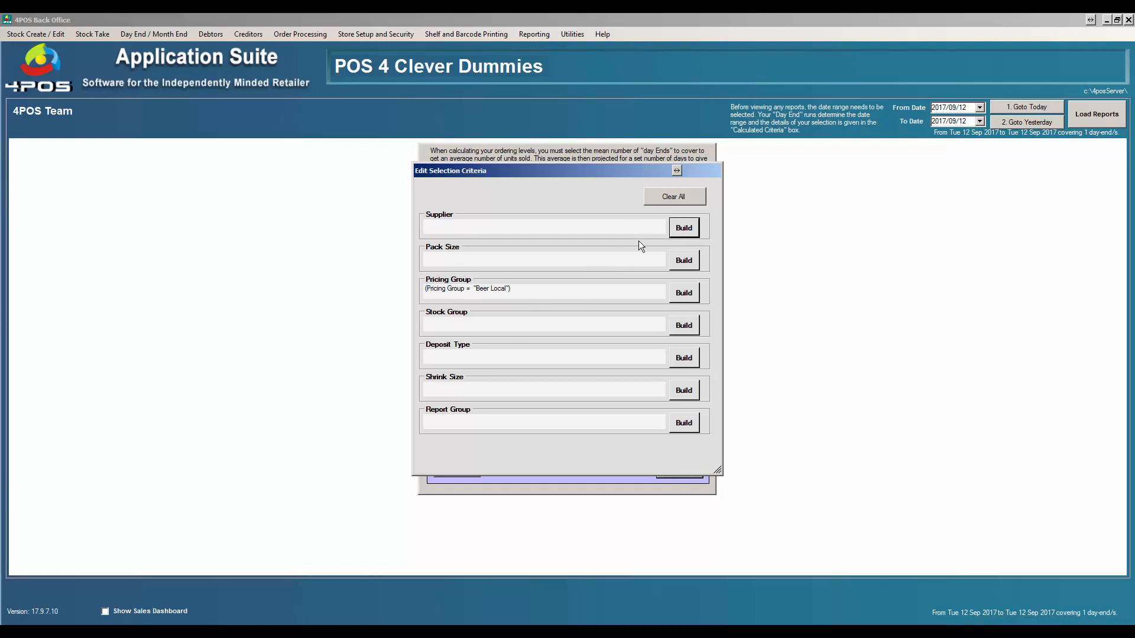
key(Escape)
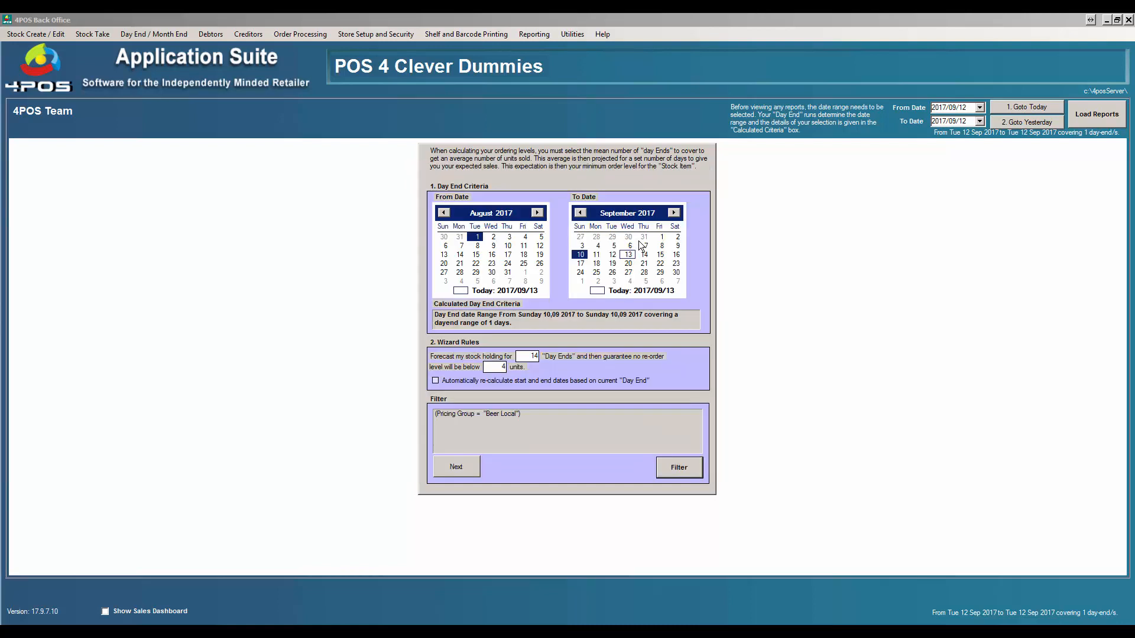
click(463, 472)
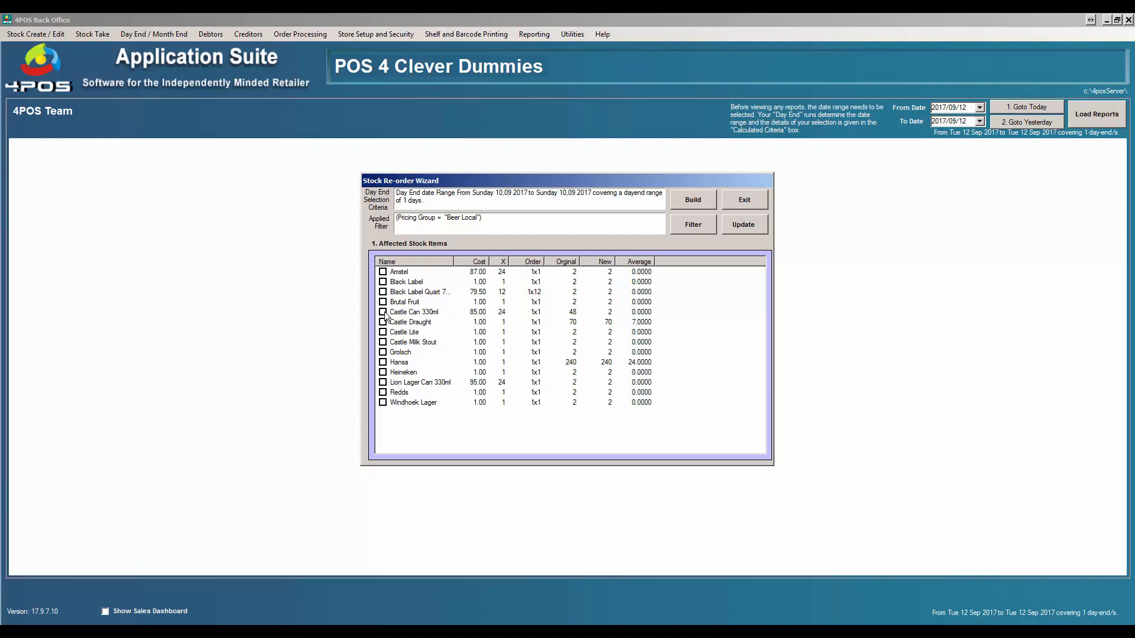
click(411, 314)
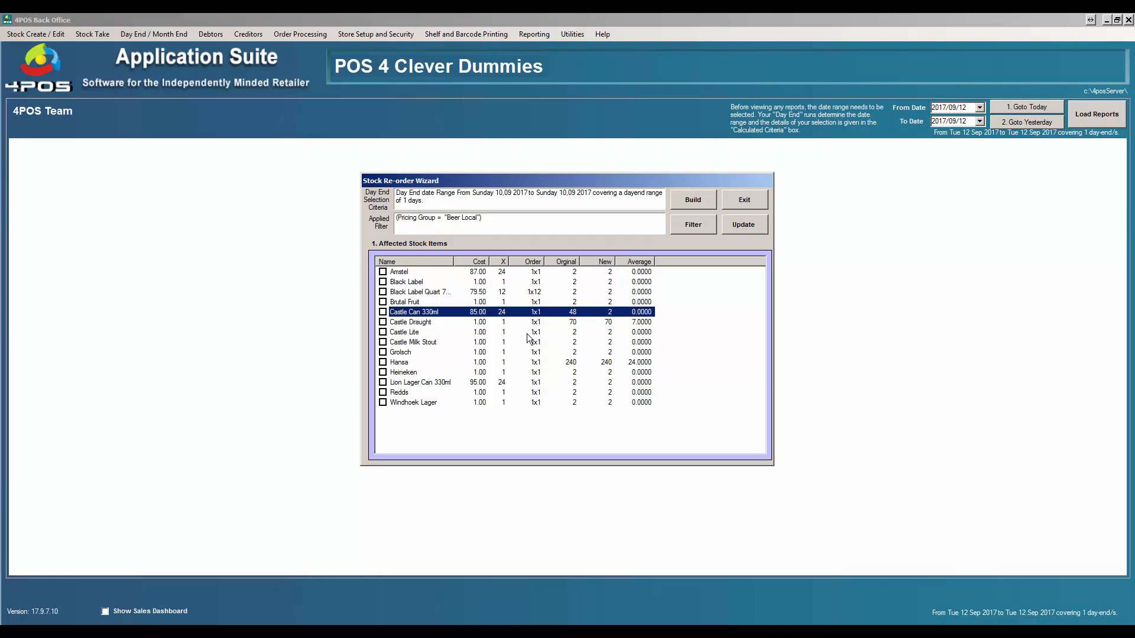
Set Castle Can 330ml's minimum re-order level to 12 in the quick edit and update the stock items from the wizard
double_click(526, 314)
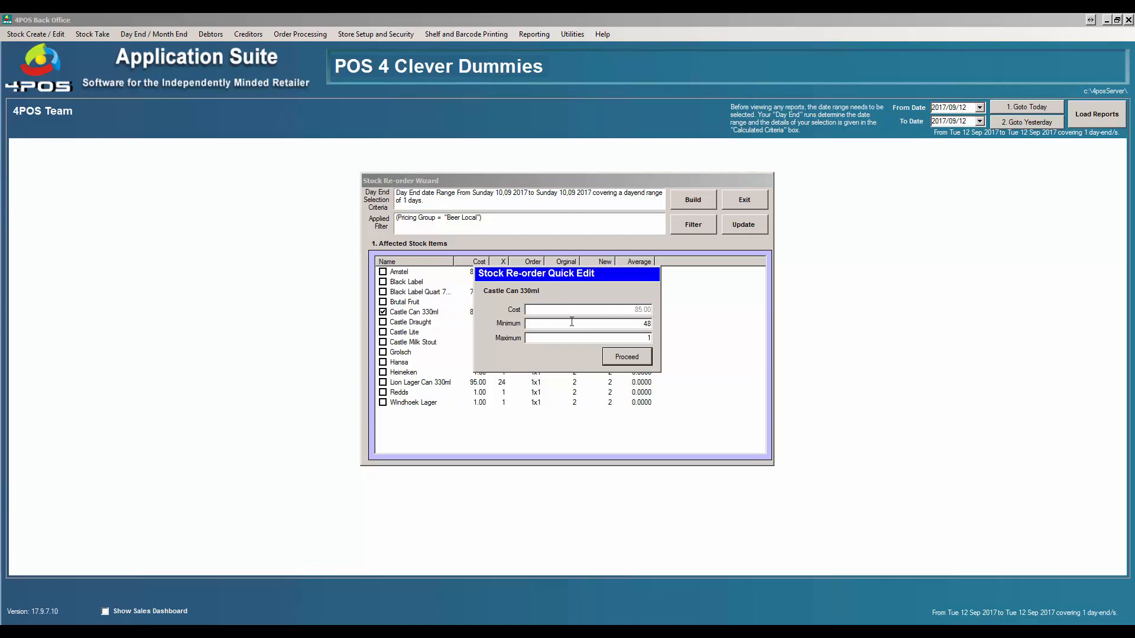
double_click(640, 324)
text(12)
click(634, 359)
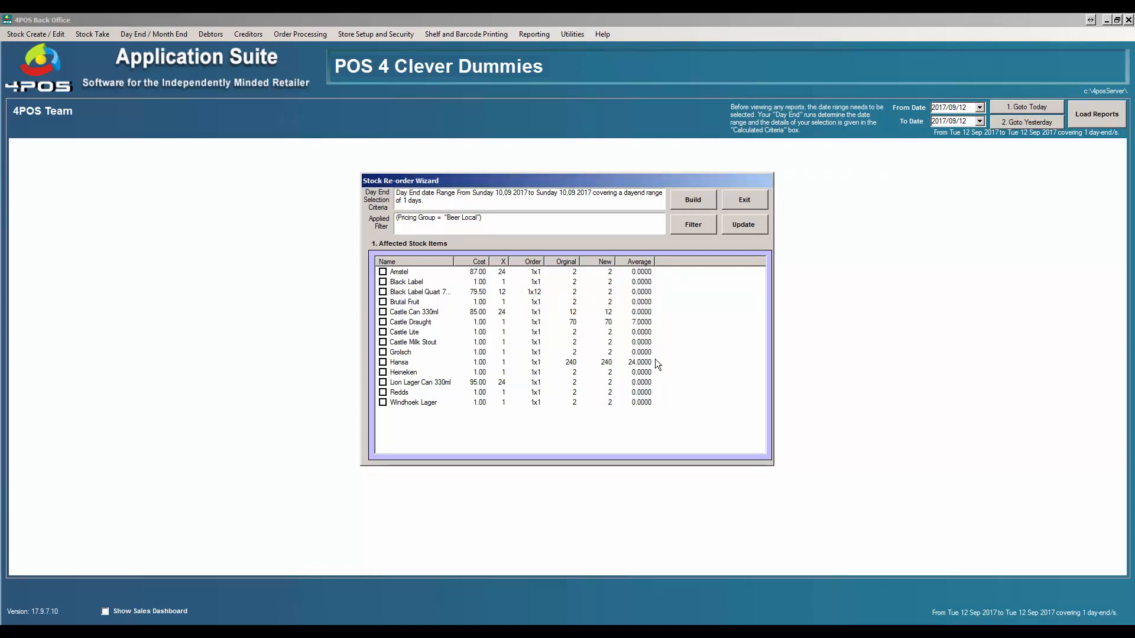
click(744, 225)
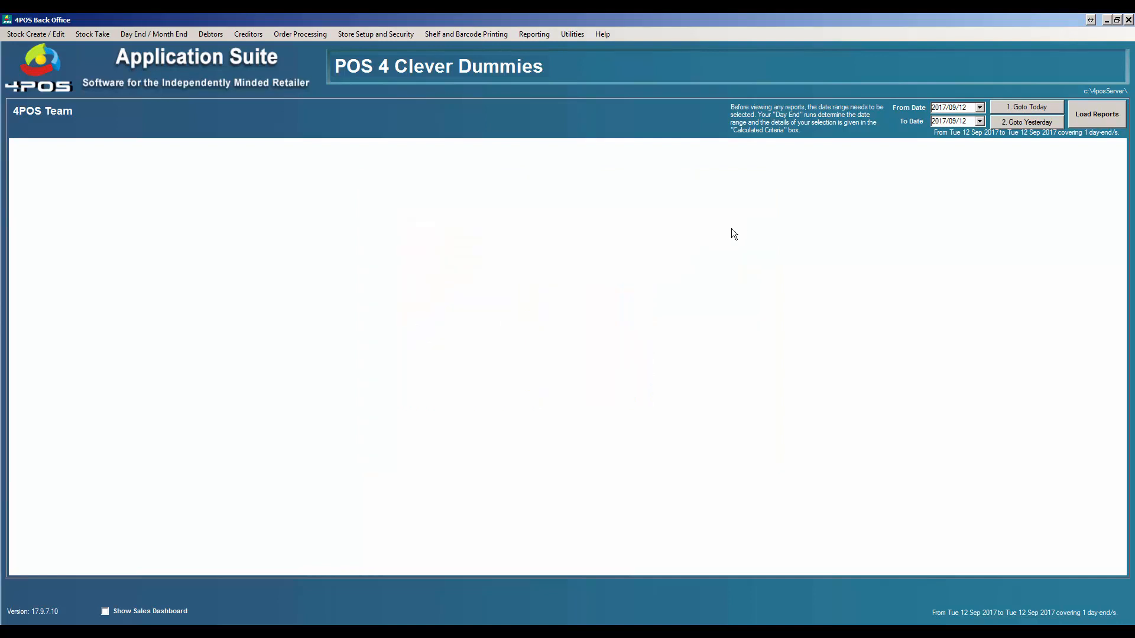
Open the Castle Can 330ml stock item's details, check the minimum level in its ordering rules, and exit the item
click(47, 34)
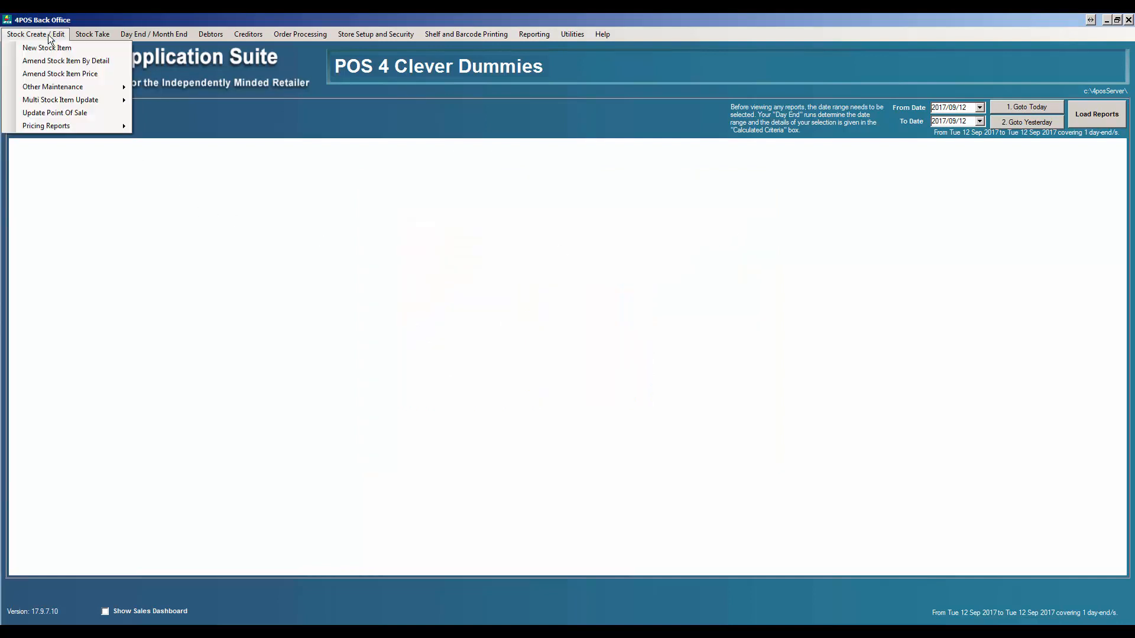
click(58, 72)
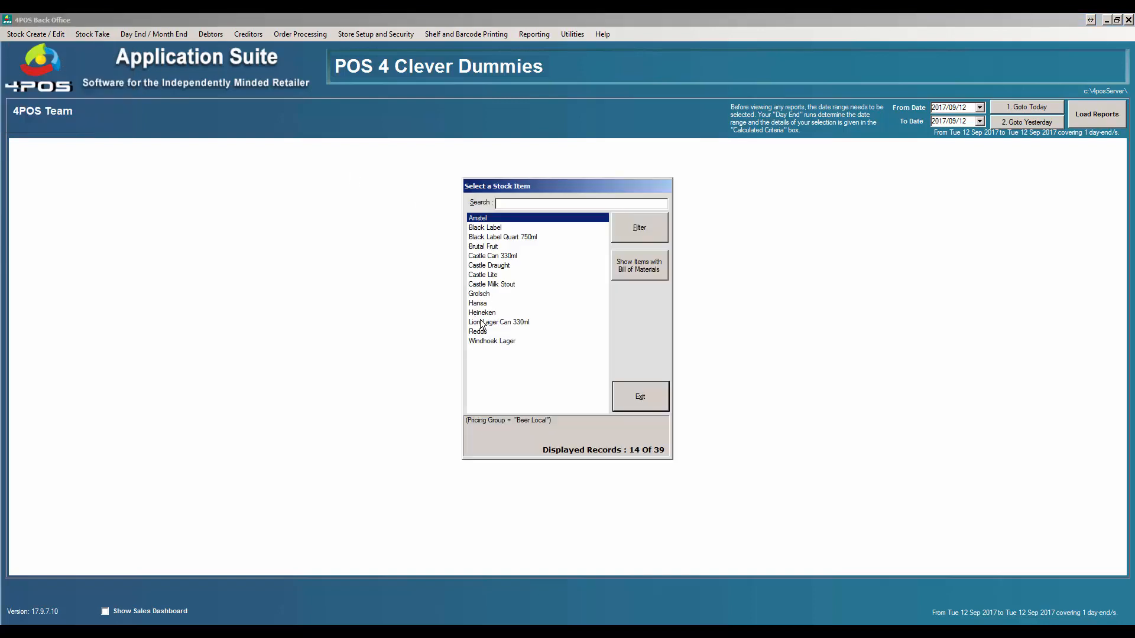
click(492, 256)
double_click(492, 257)
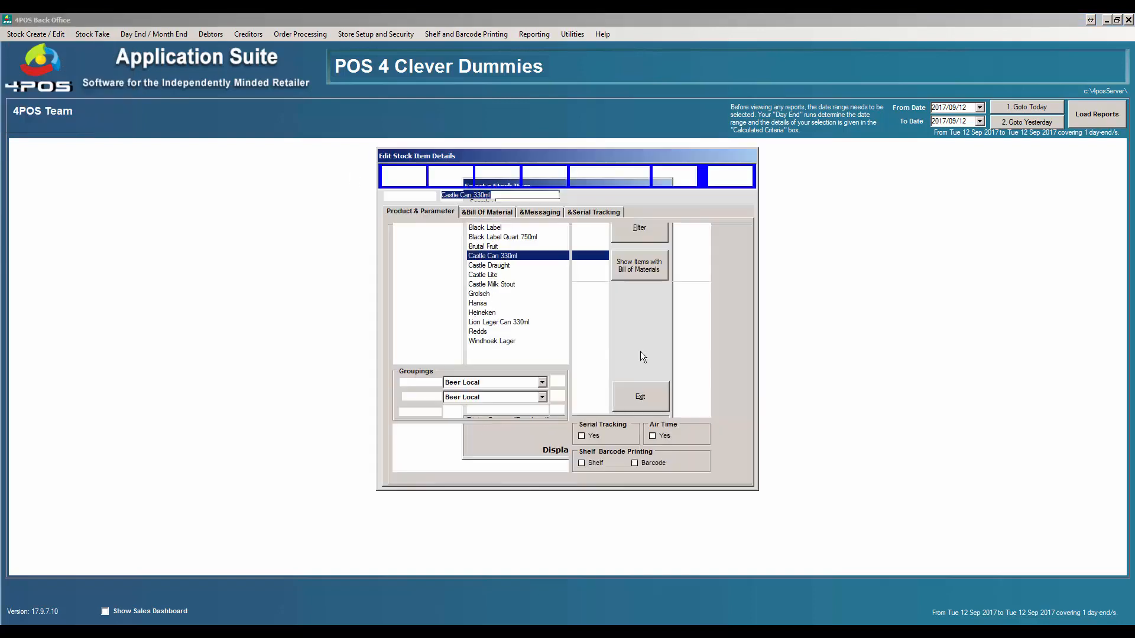
click(675, 258)
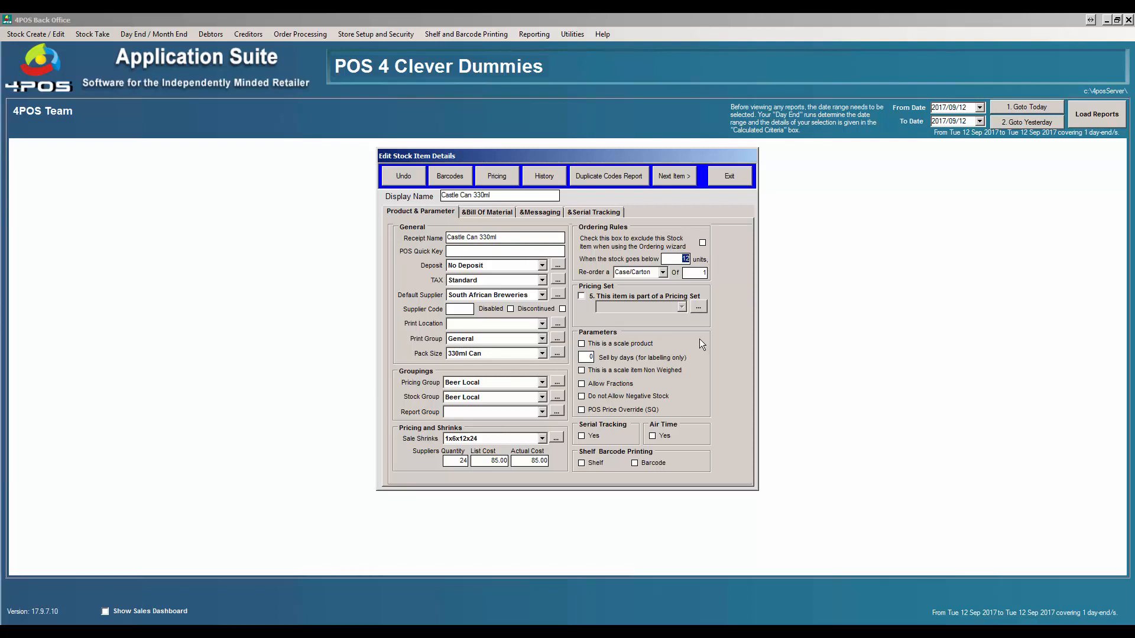
click(719, 185)
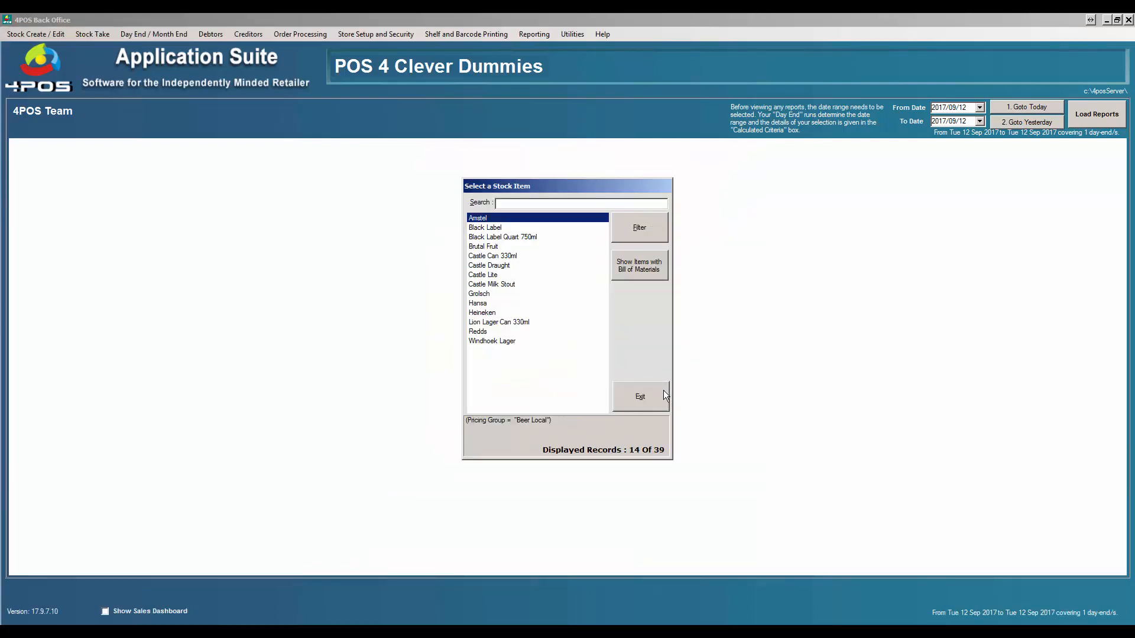